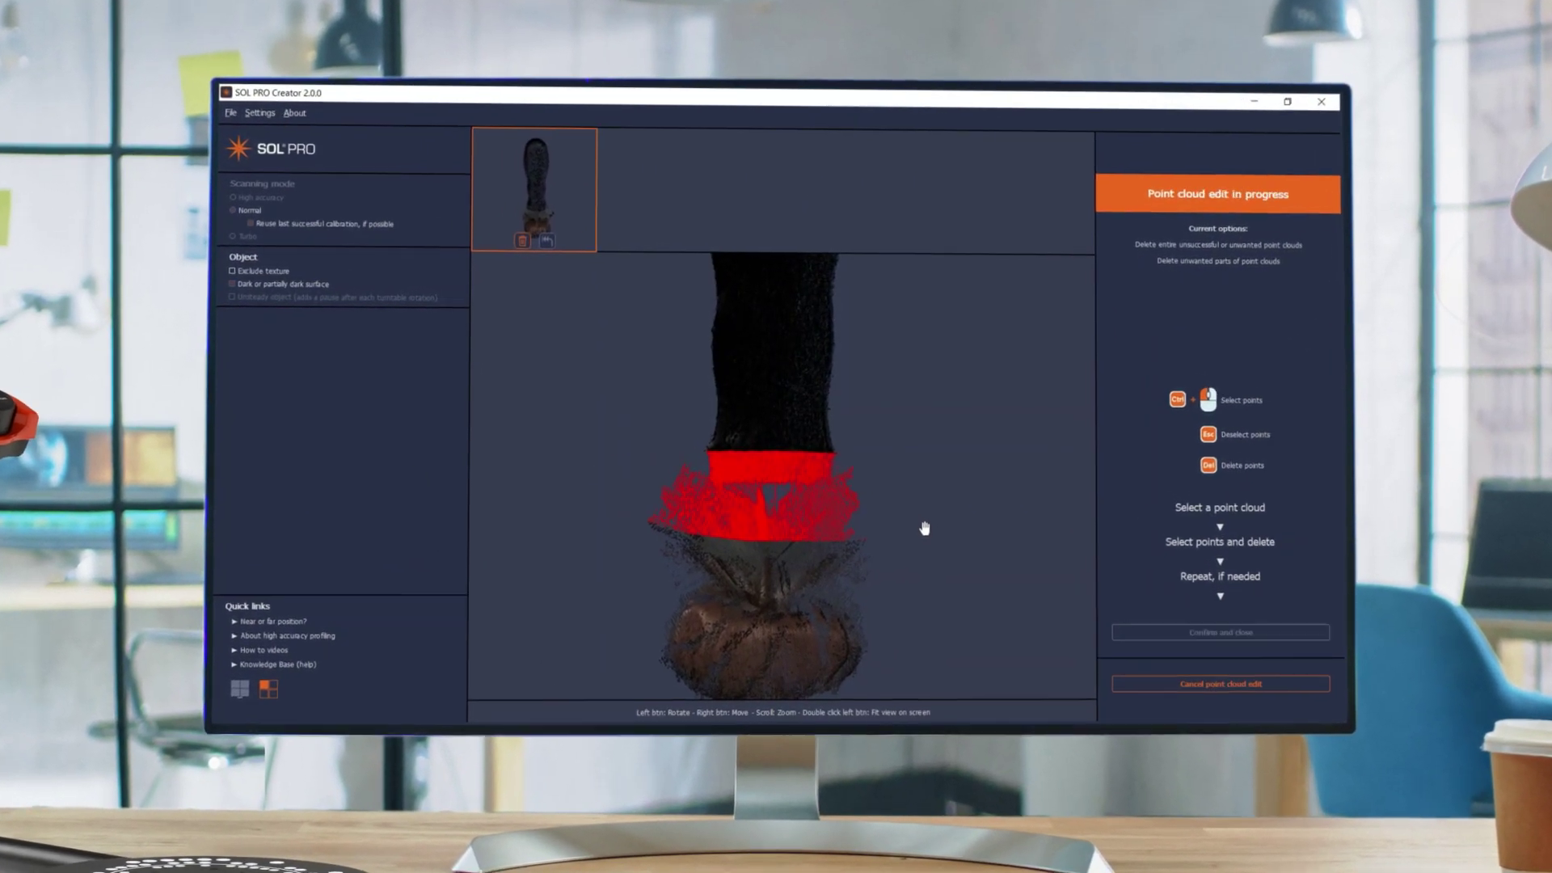
Delete the selected red points near the base and enter point cloud editing for the four scans
key(Delete)
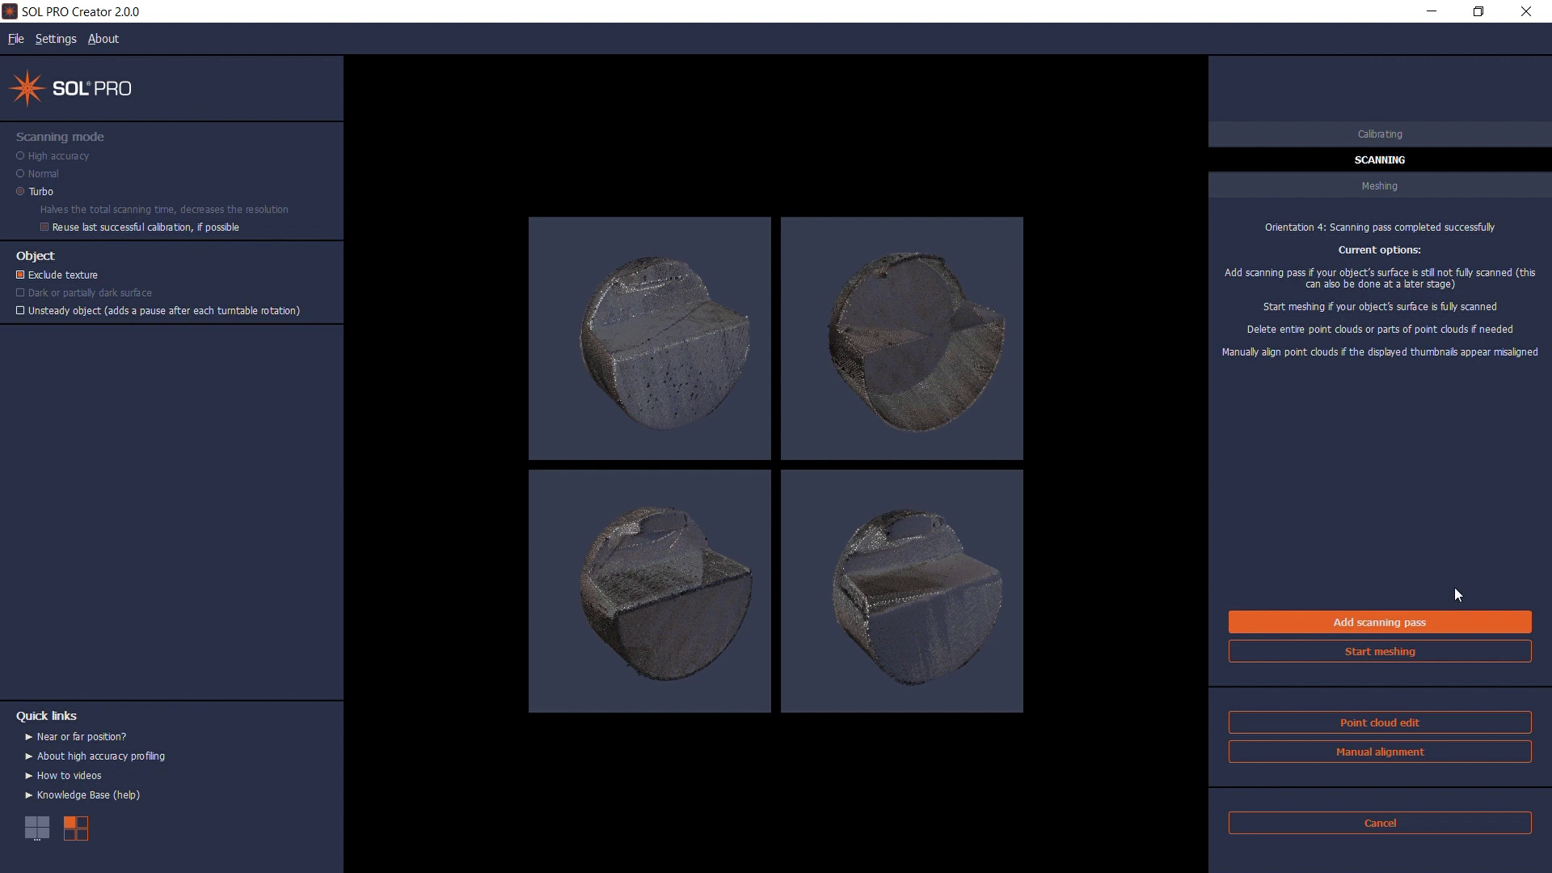
click(1454, 723)
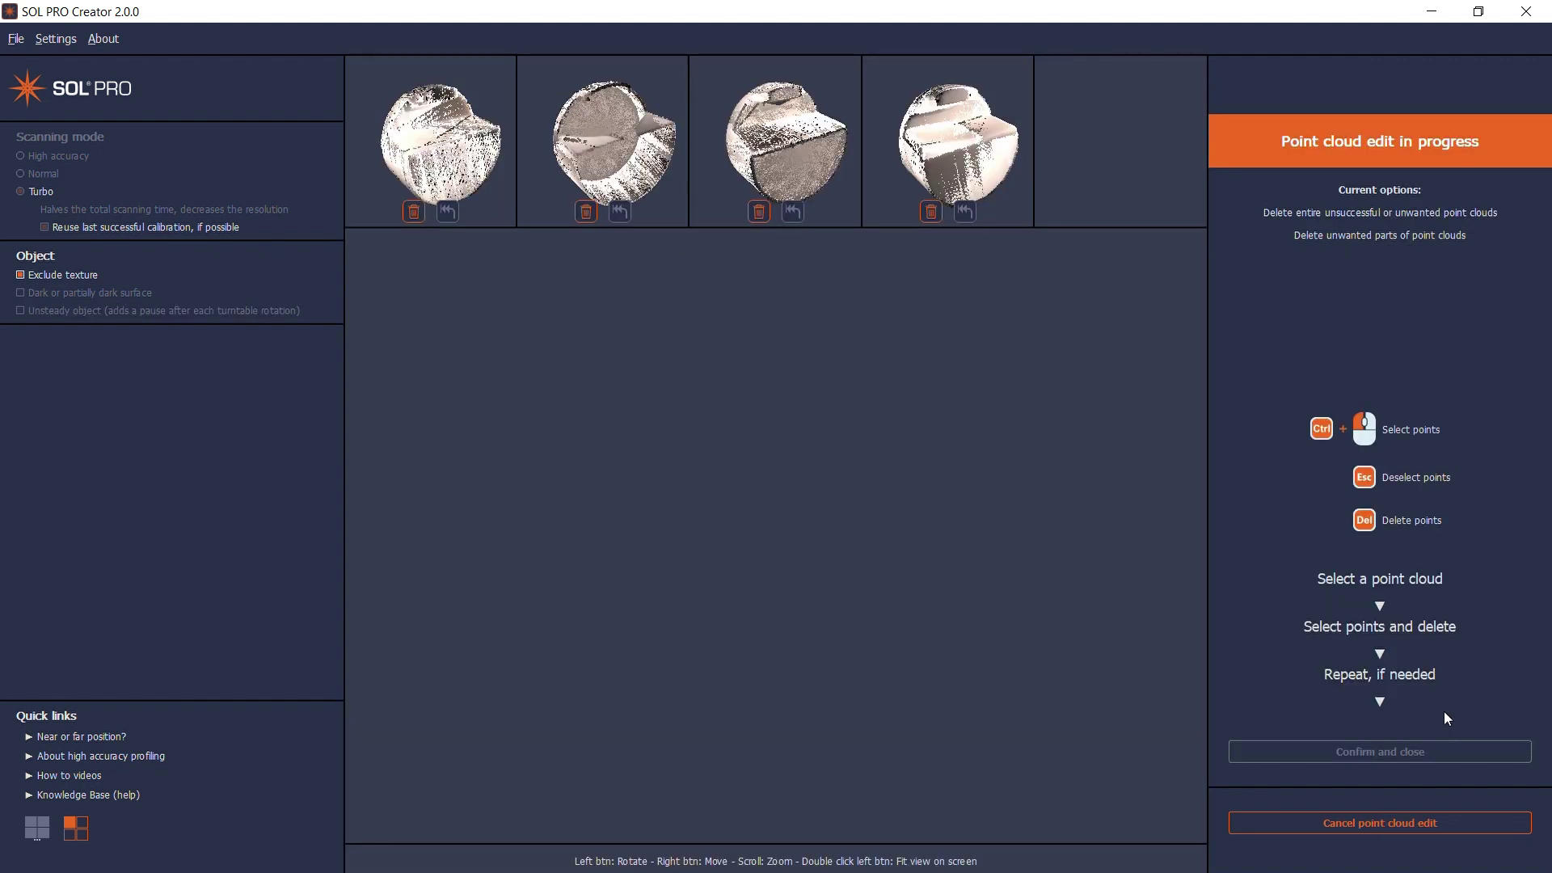
Inspect the fourth scan pass from the side and delete it as misaligned
click(987, 158)
drag(830, 588, 832, 524)
scroll(814, 525, up, 3)
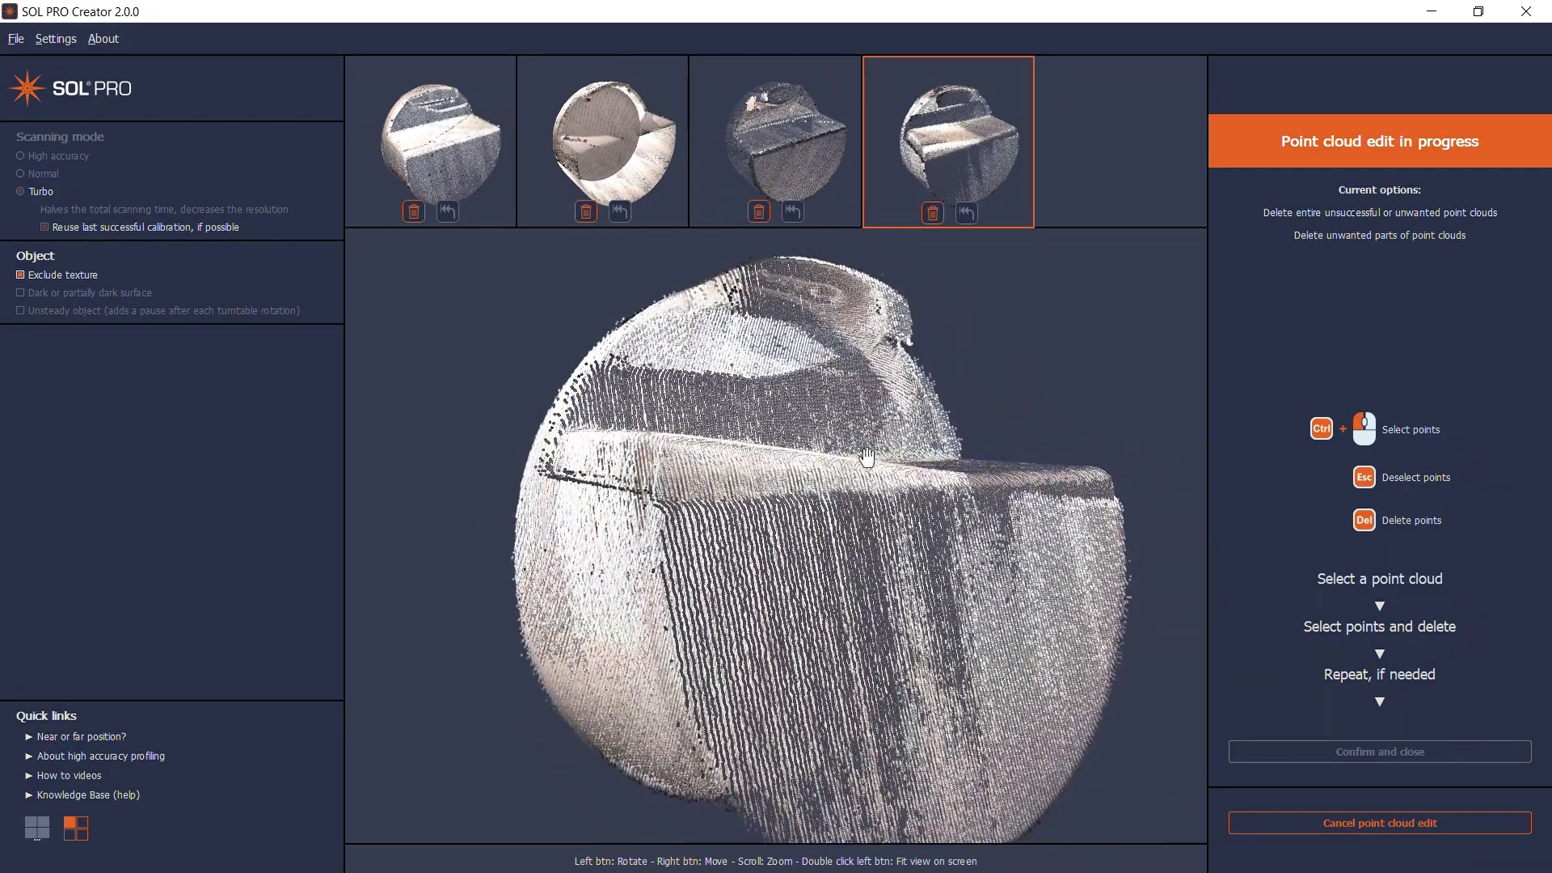
click(933, 213)
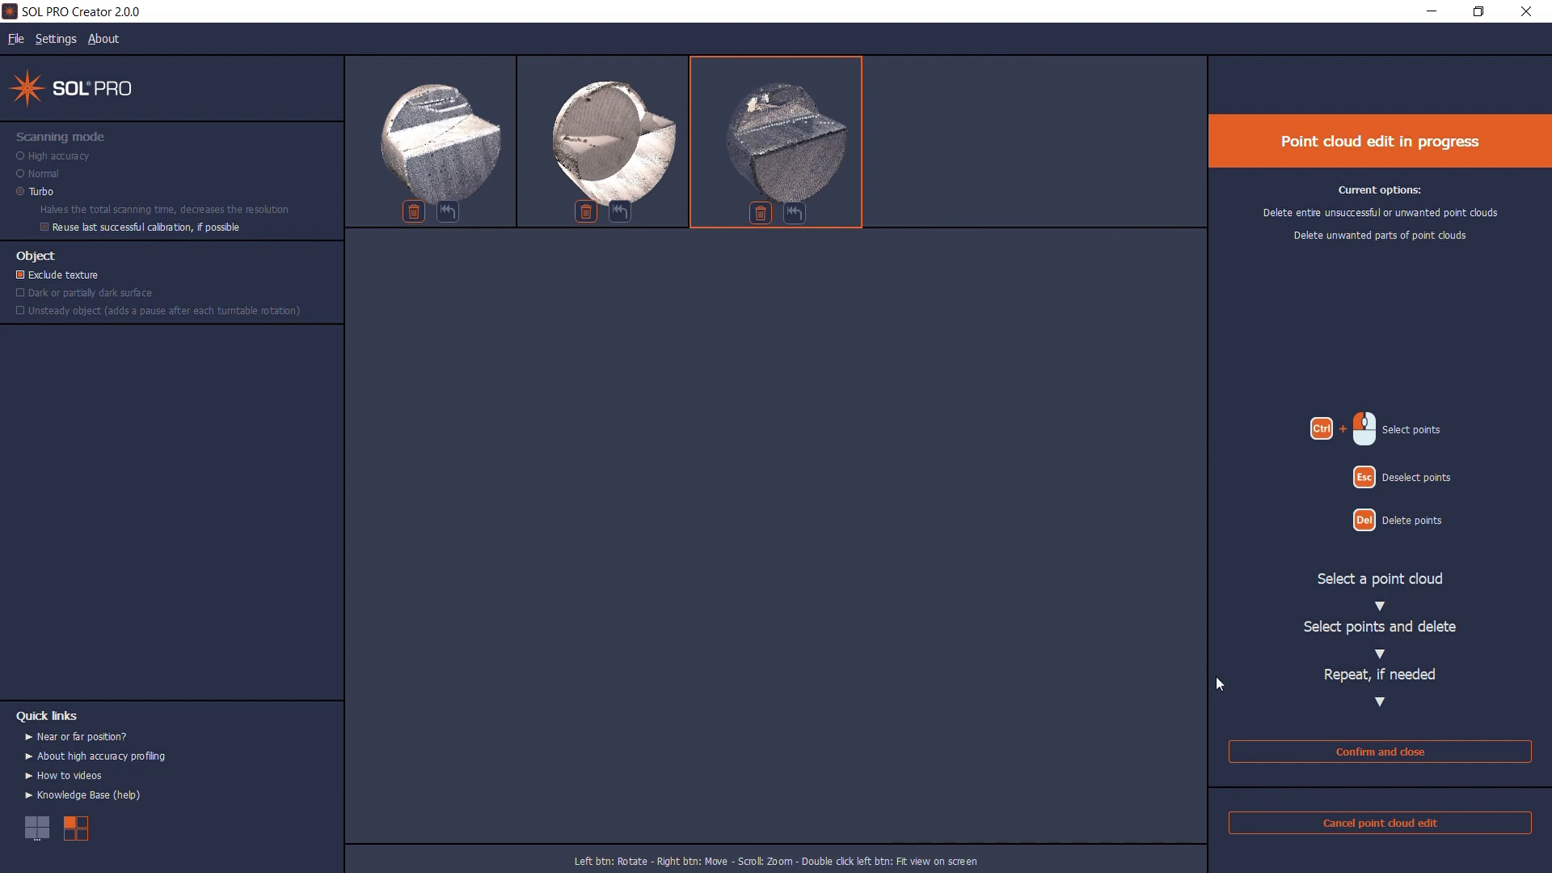
Confirm the three-pass point cloud edit and hide the table beneath the resulting model
click(1259, 748)
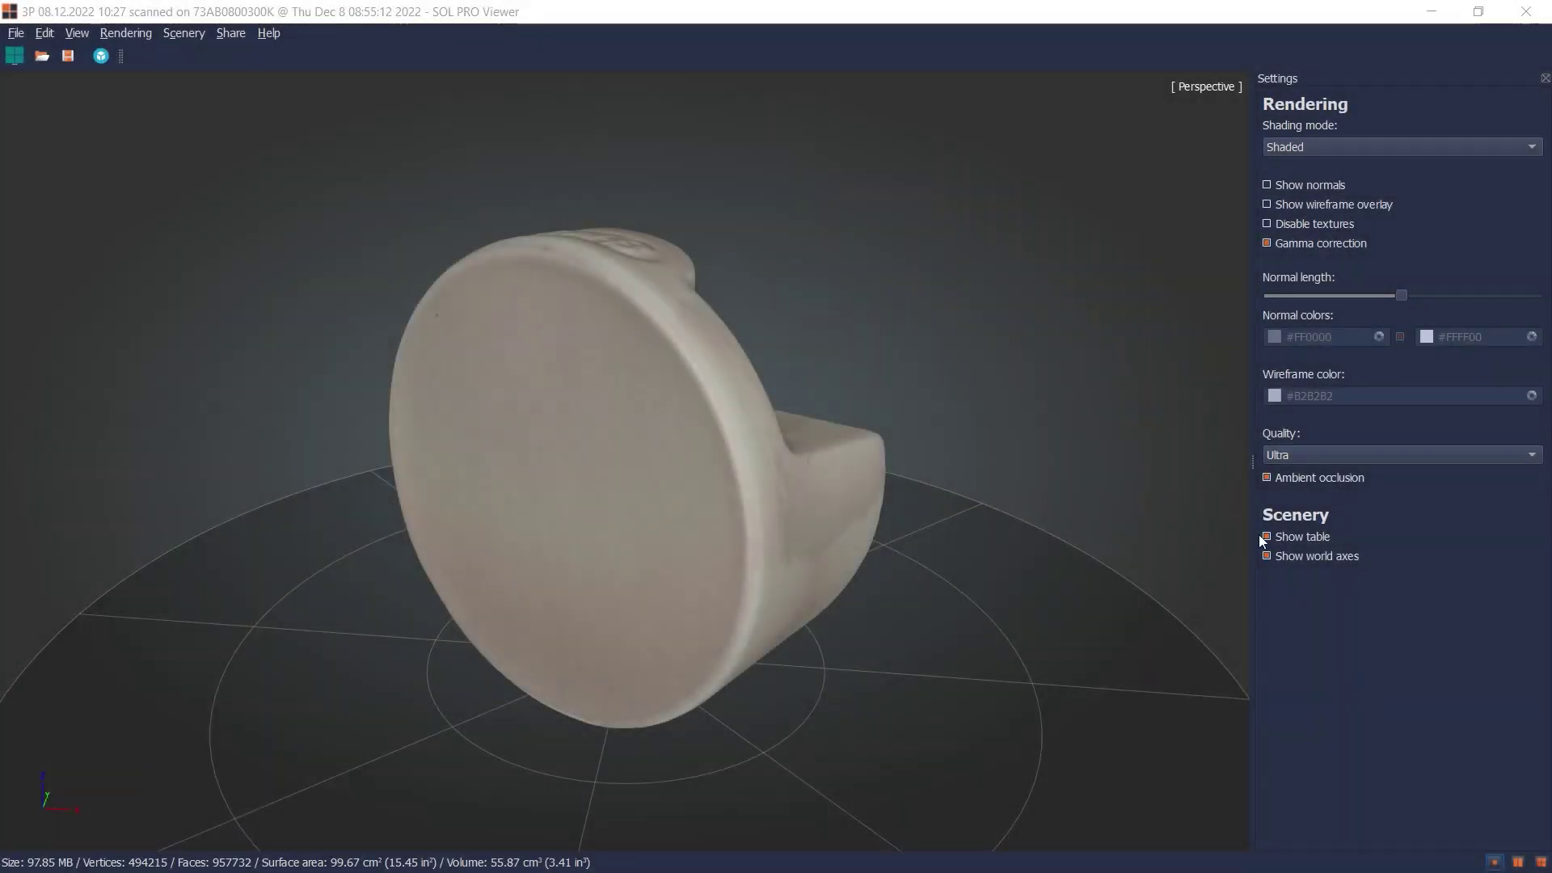
click(1264, 537)
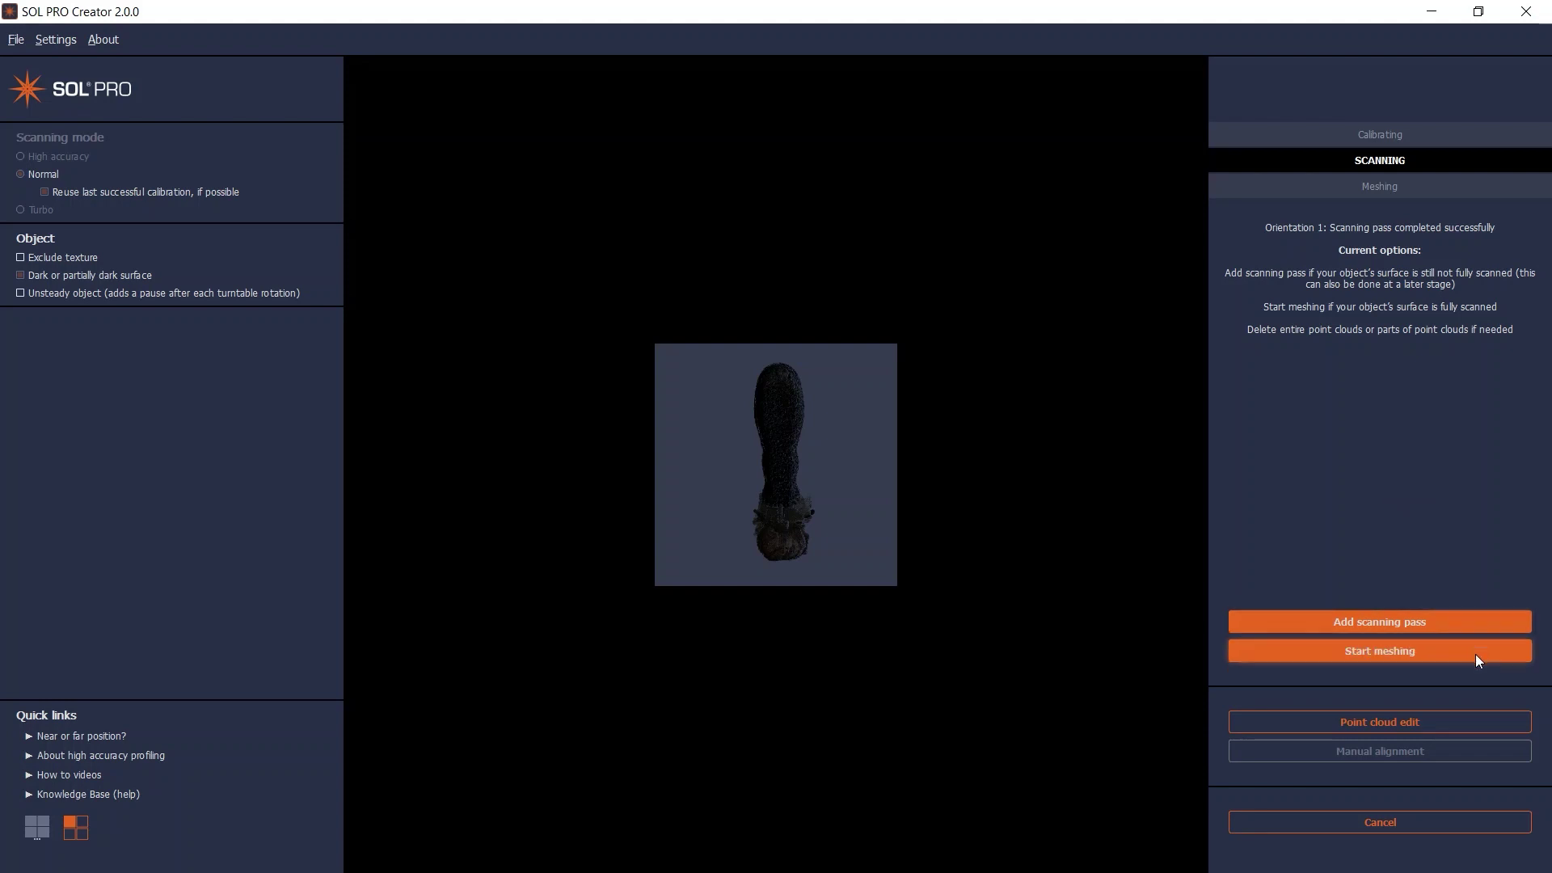
Load the bit holder's point cloud and zoom in on the handle–metal junction
click(1461, 719)
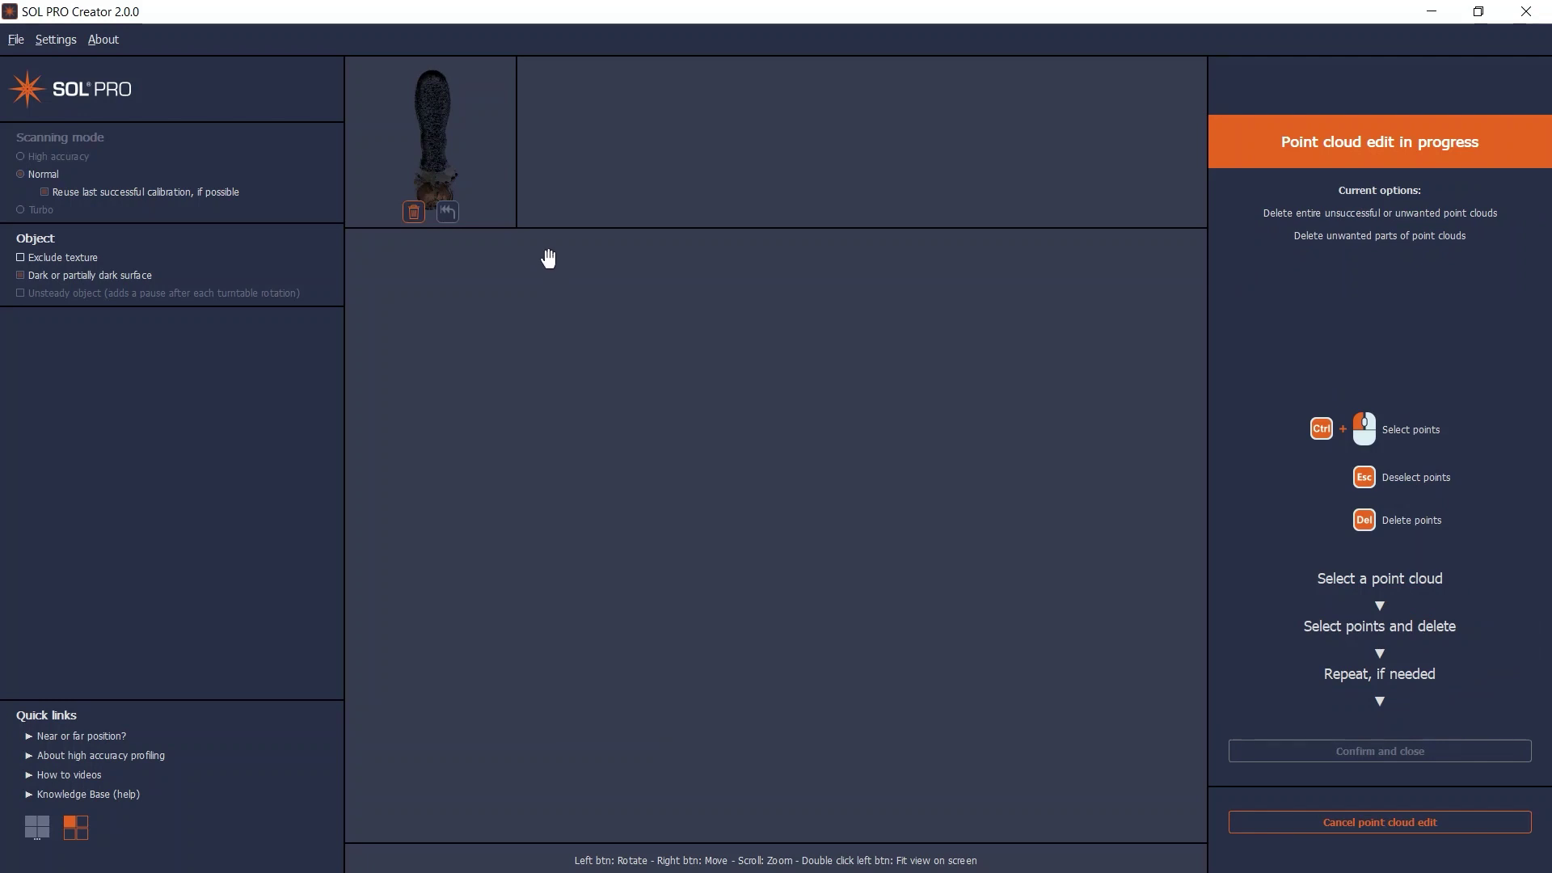
click(433, 133)
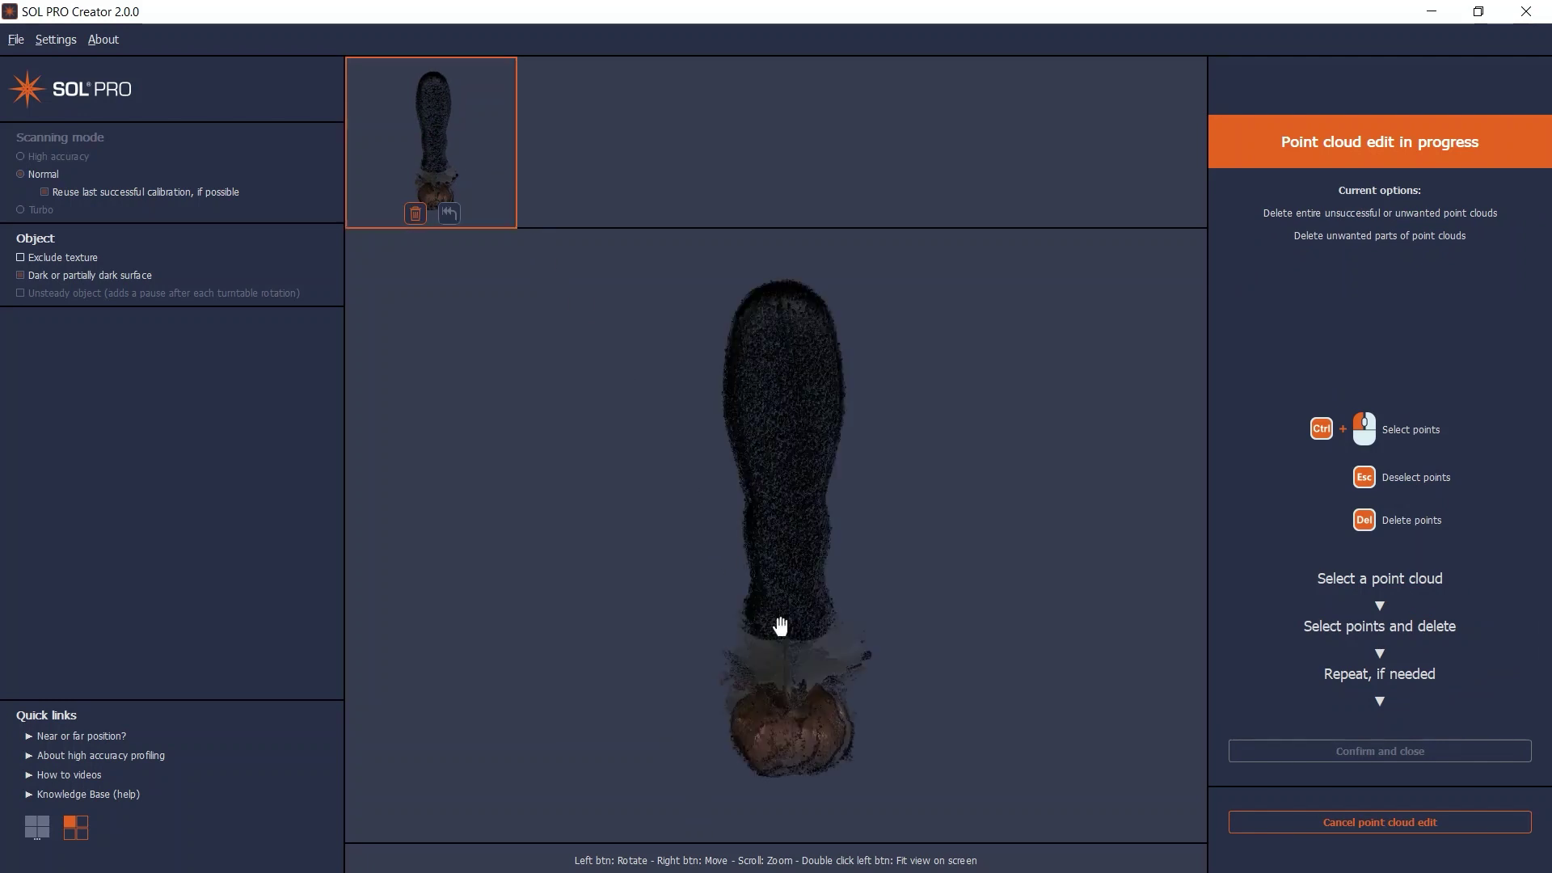
drag(780, 627, 704, 655)
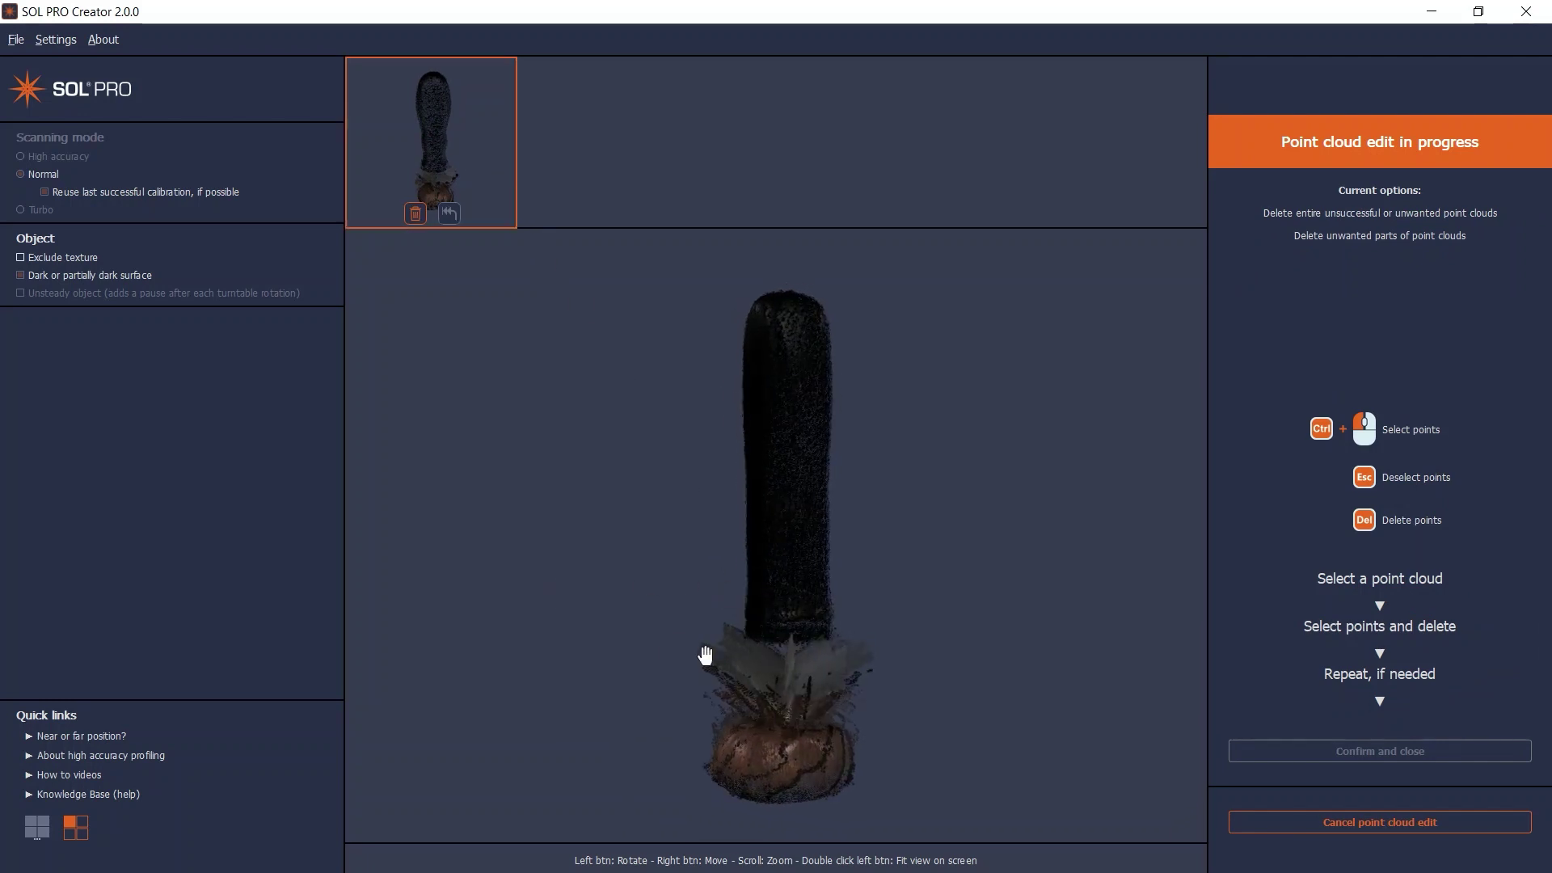
scroll(750, 627, up, 5)
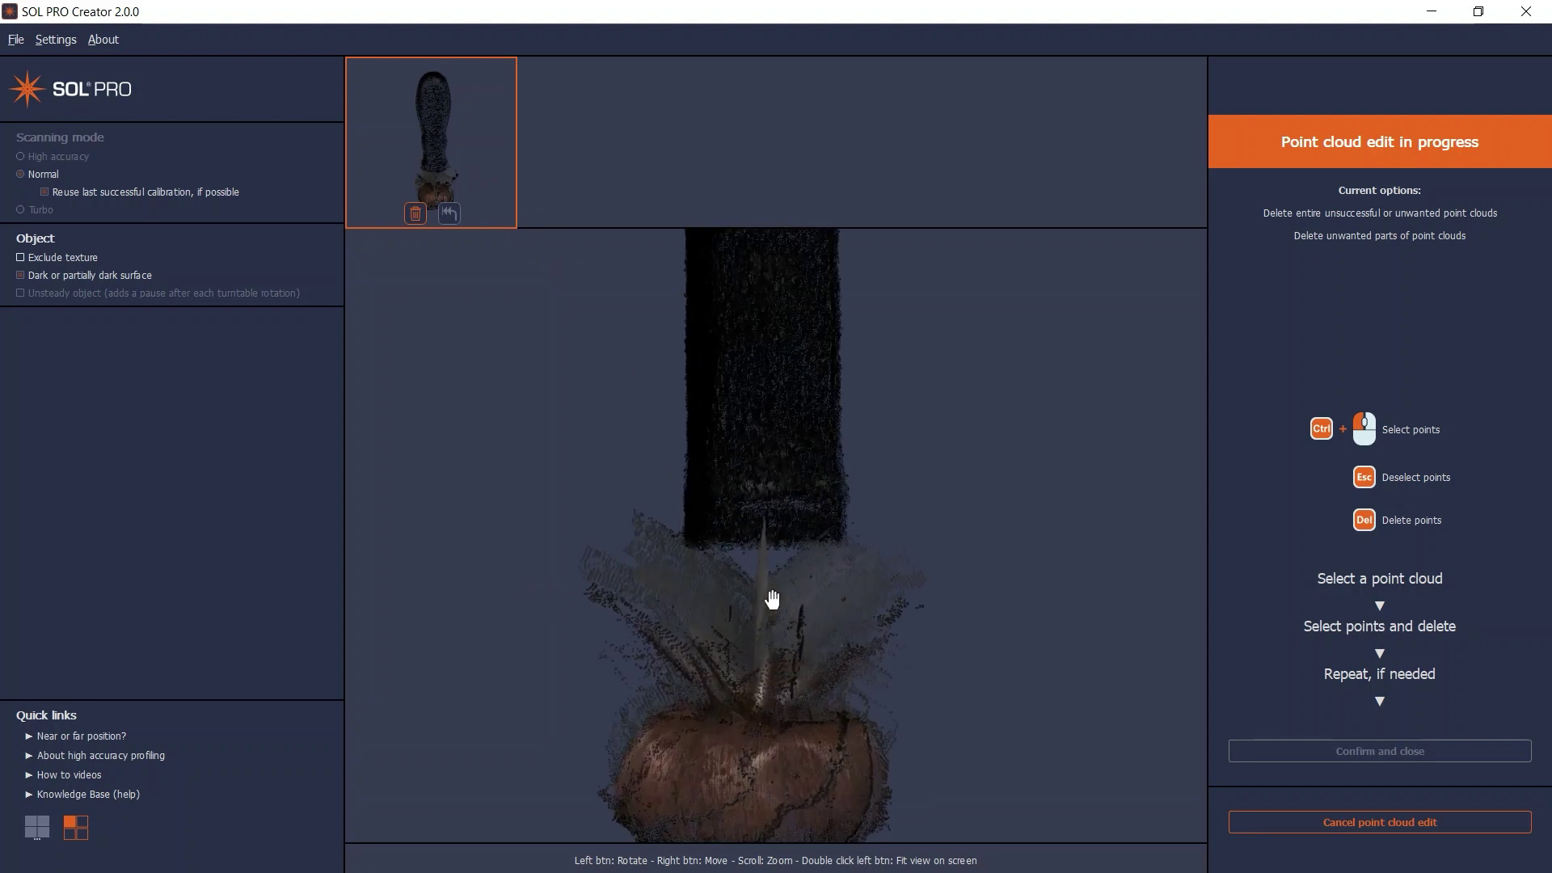
mouse_move(772, 598)
mouse_down()
mouse_move(589, 614)
mouse_move(779, 627)
mouse_move(680, 624)
mouse_up()
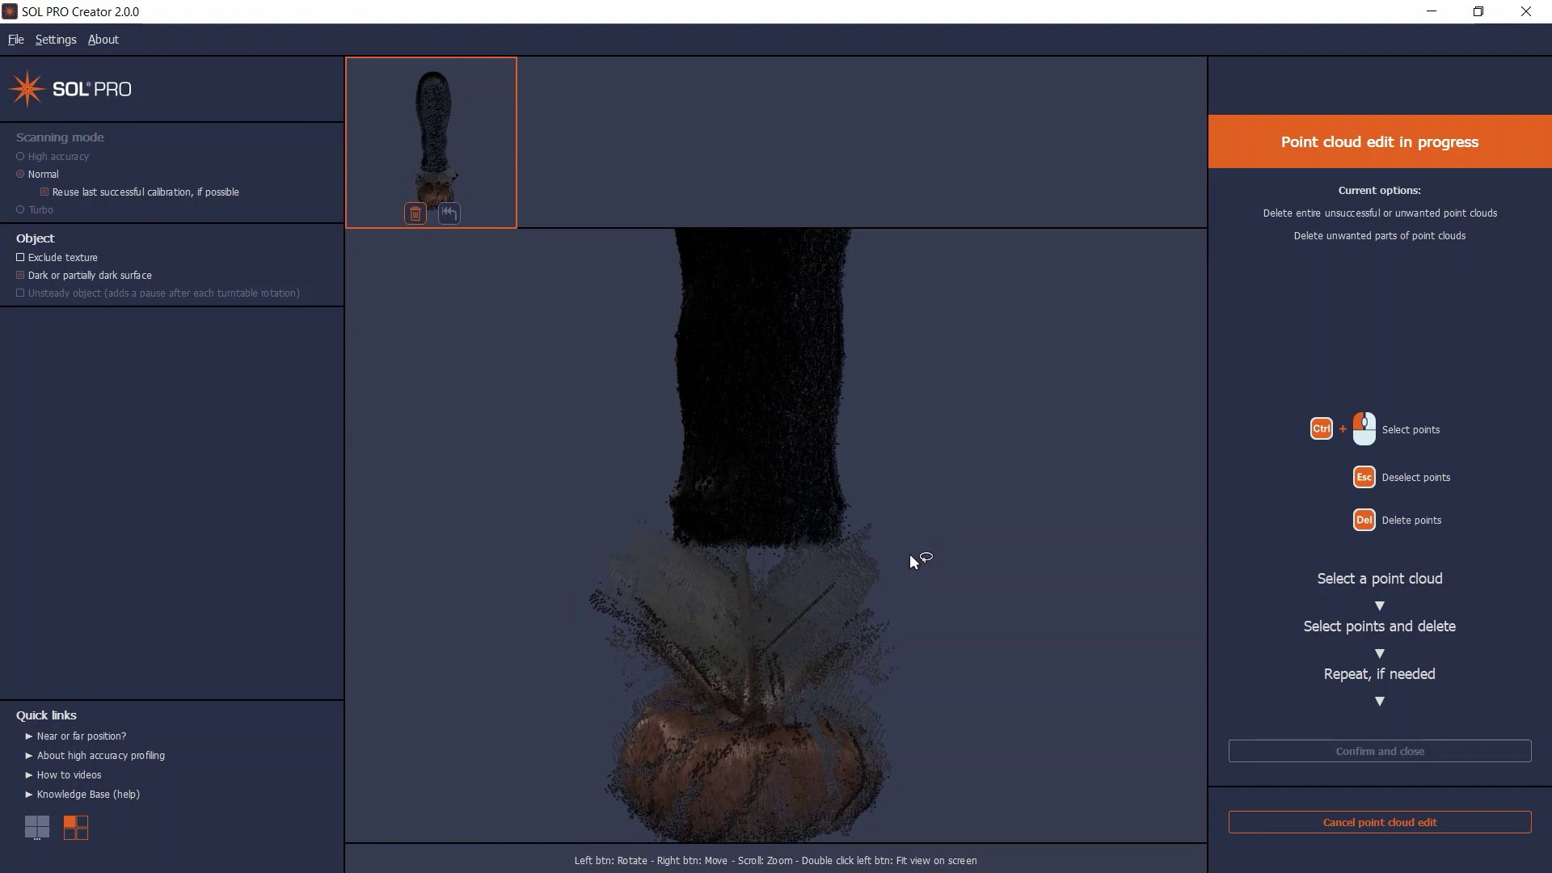
Lasso and delete the stray points between the black handle and the metal base
mouse_move(893, 508)
ctrl+mouse_down()
mouse_move(657, 504)
mouse_move(550, 544)
mouse_move(560, 587)
mouse_move(707, 626)
mouse_move(968, 617)
ctrl+mouse_up()
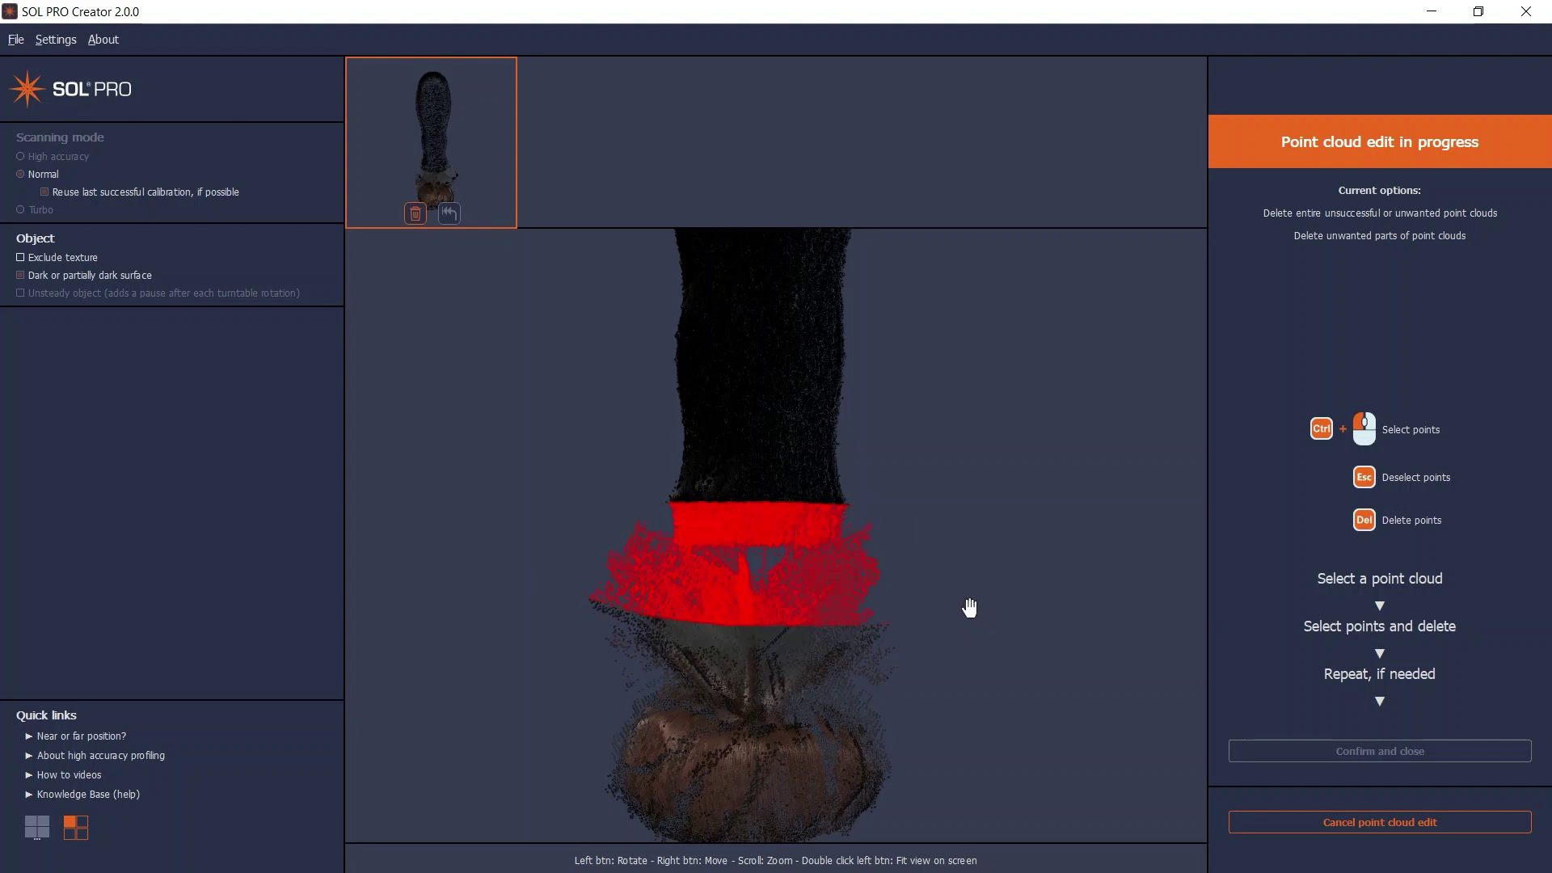
key(Delete)
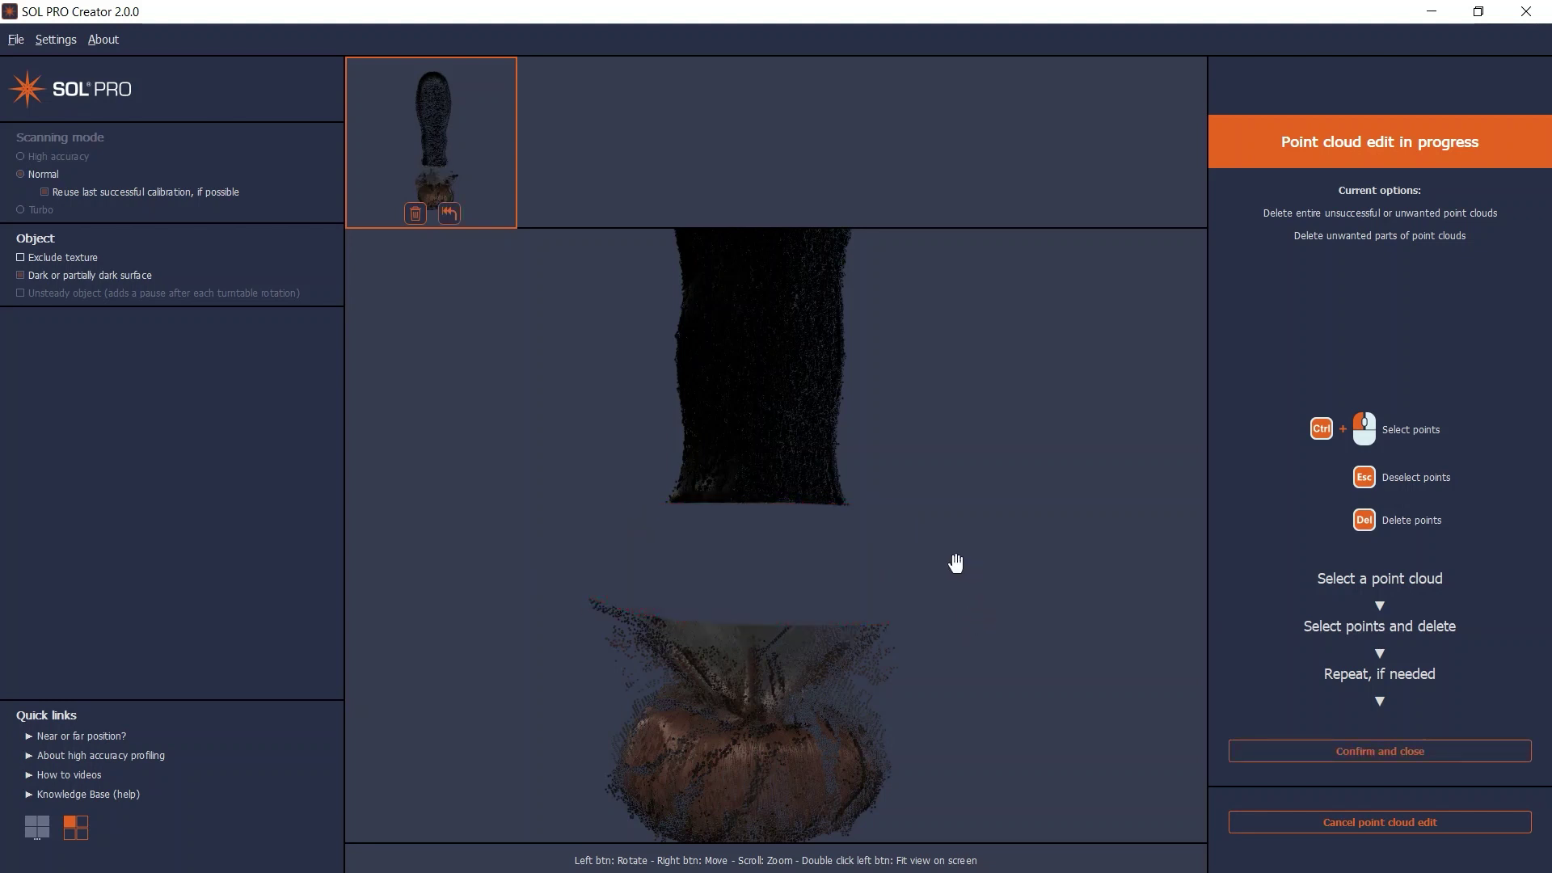
Undo the last deletion and remove the middle stray points with a wider lasso
click(449, 213)
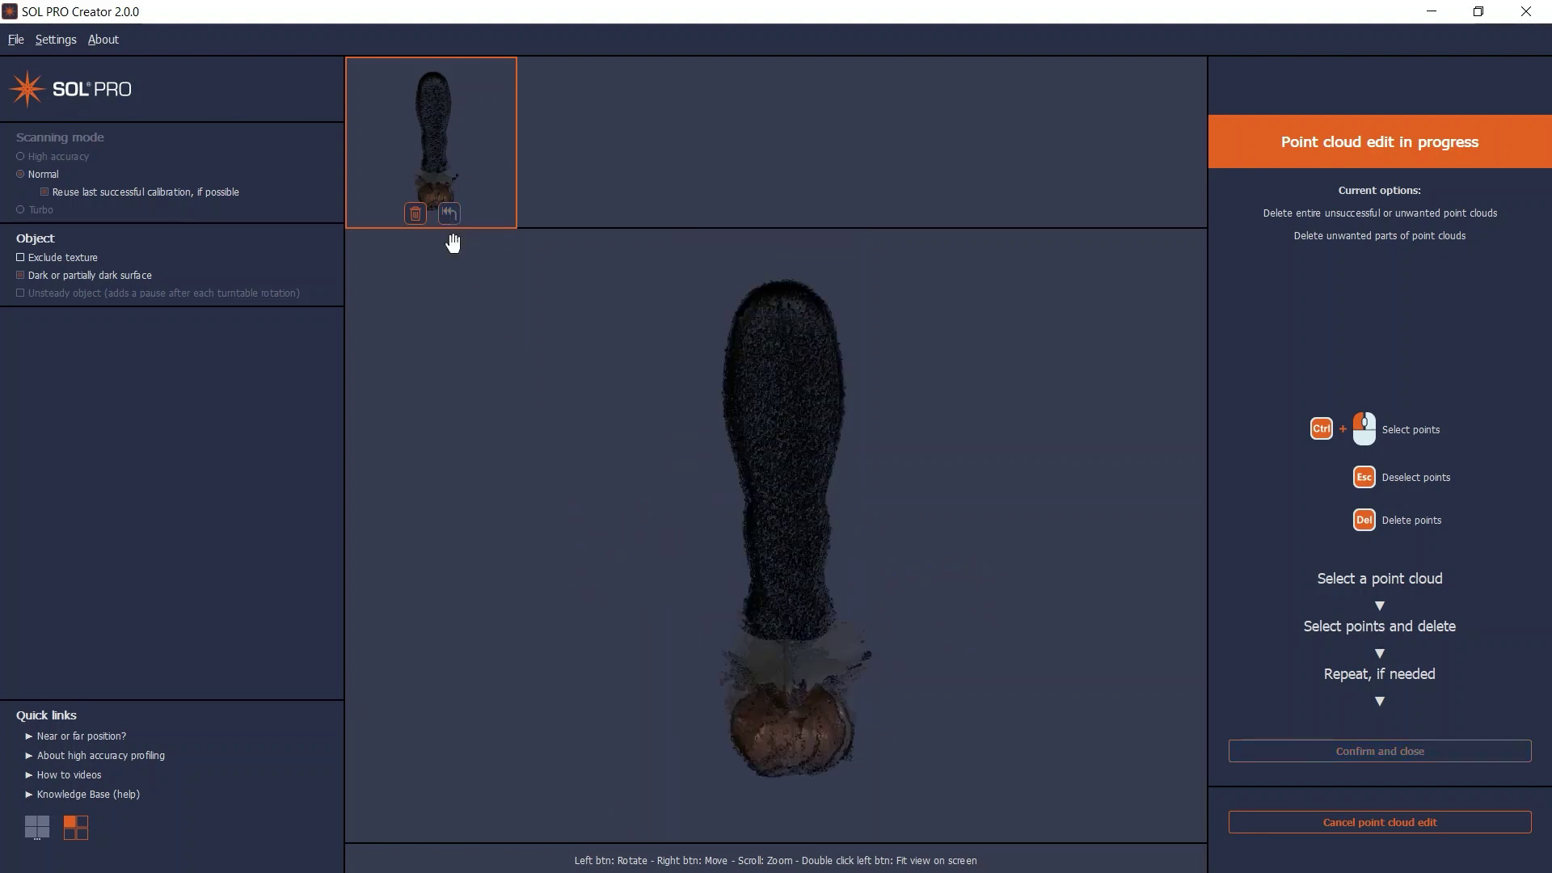
scroll(813, 696, up, 5)
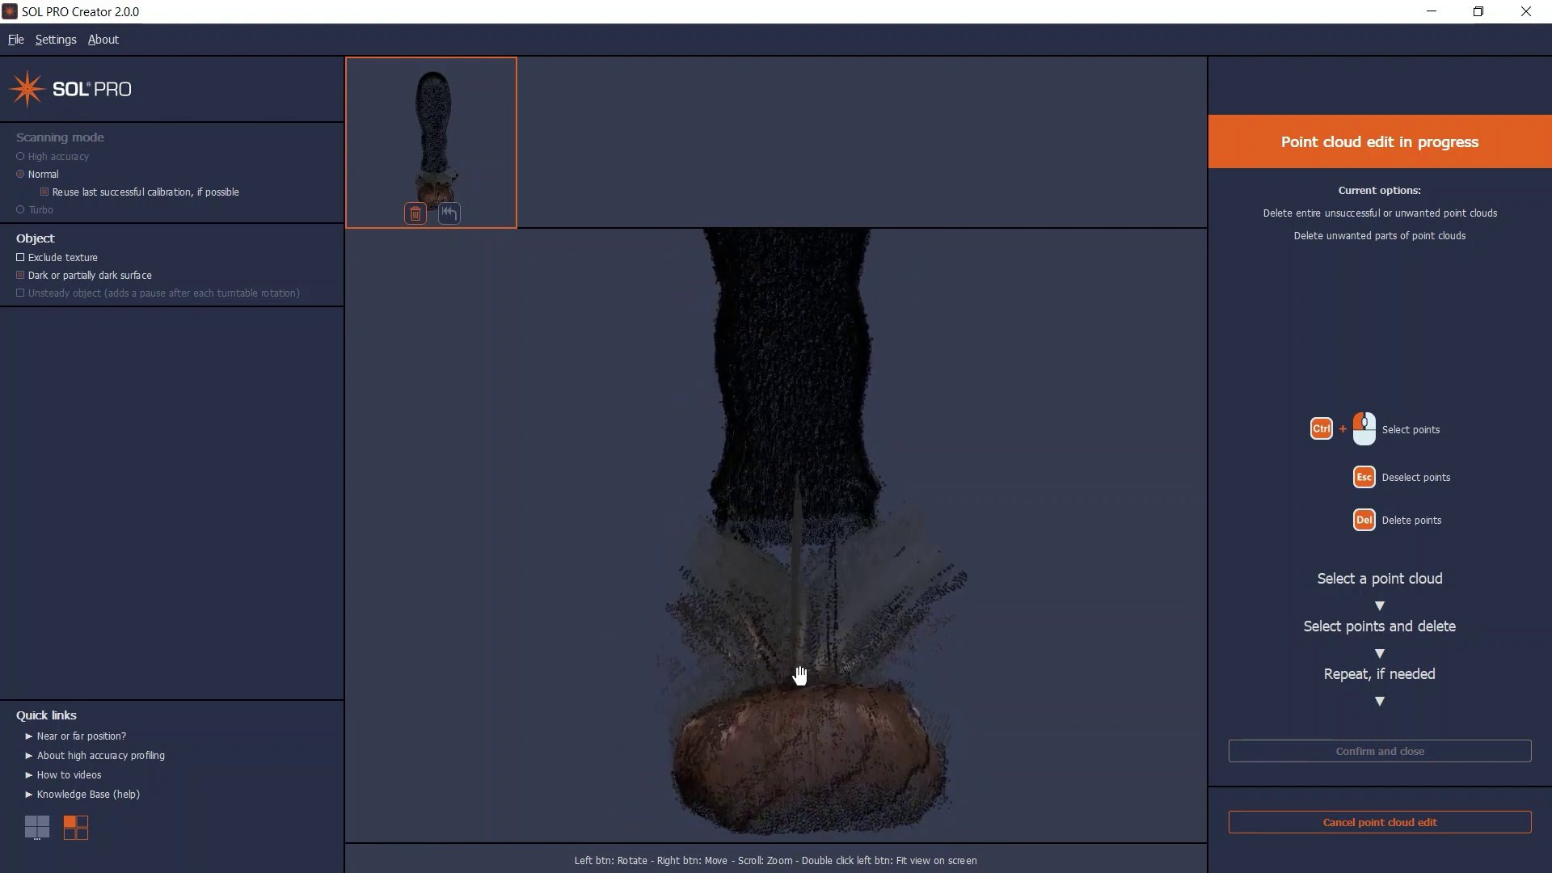
ctrl+drag(1020, 538, 570, 583)
ctrl+drag(578, 673, 1088, 606)
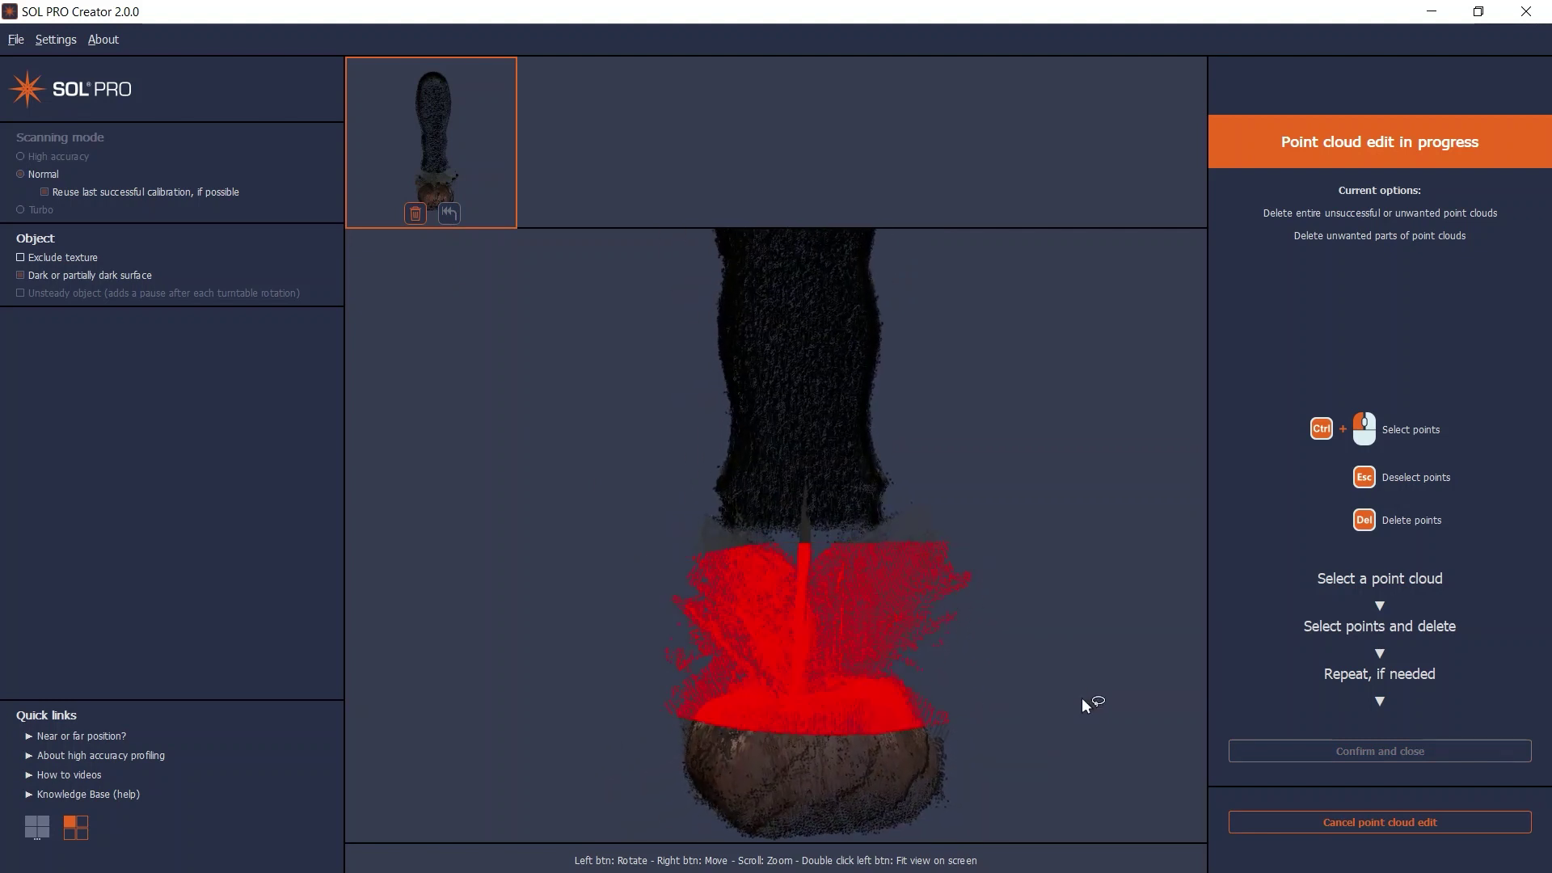
key(Delete)
Delete the metal base and floor points below the handle, then apply the edit
mouse_move(956, 731)
mouse_down()
mouse_move(727, 735)
mouse_move(933, 648)
mouse_move(630, 808)
mouse_move(876, 731)
mouse_move(666, 679)
mouse_move(857, 663)
mouse_up()
key(Delete)
scroll(738, 555, up, 8)
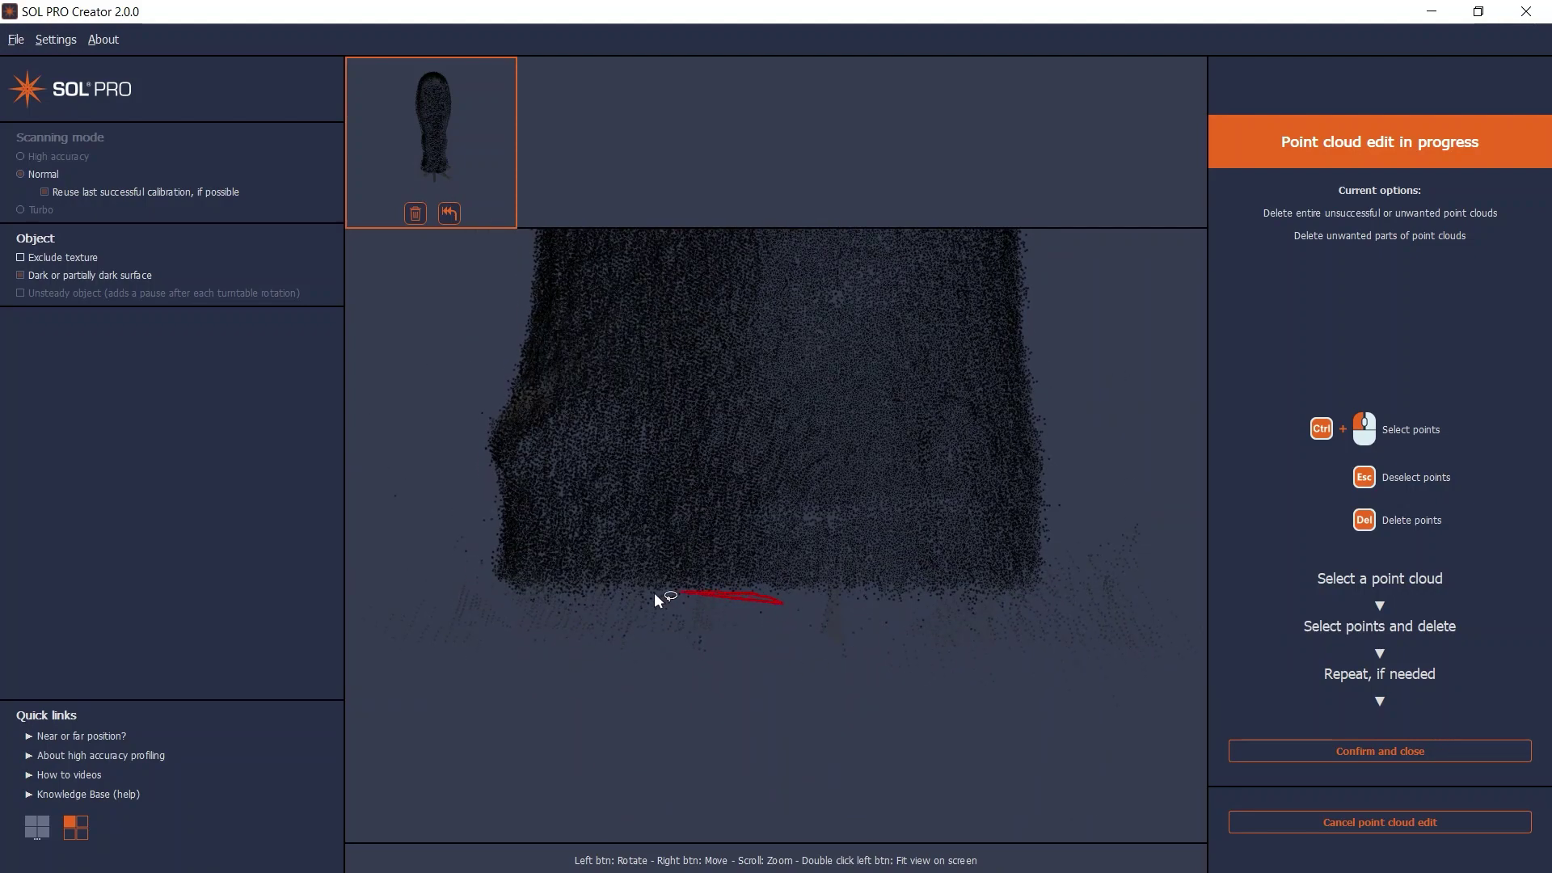
mouse_move(654, 598)
ctrl+mouse_down()
mouse_move(698, 731)
mouse_move(813, 675)
mouse_move(919, 715)
mouse_move(1005, 621)
mouse_move(879, 689)
ctrl+mouse_up()
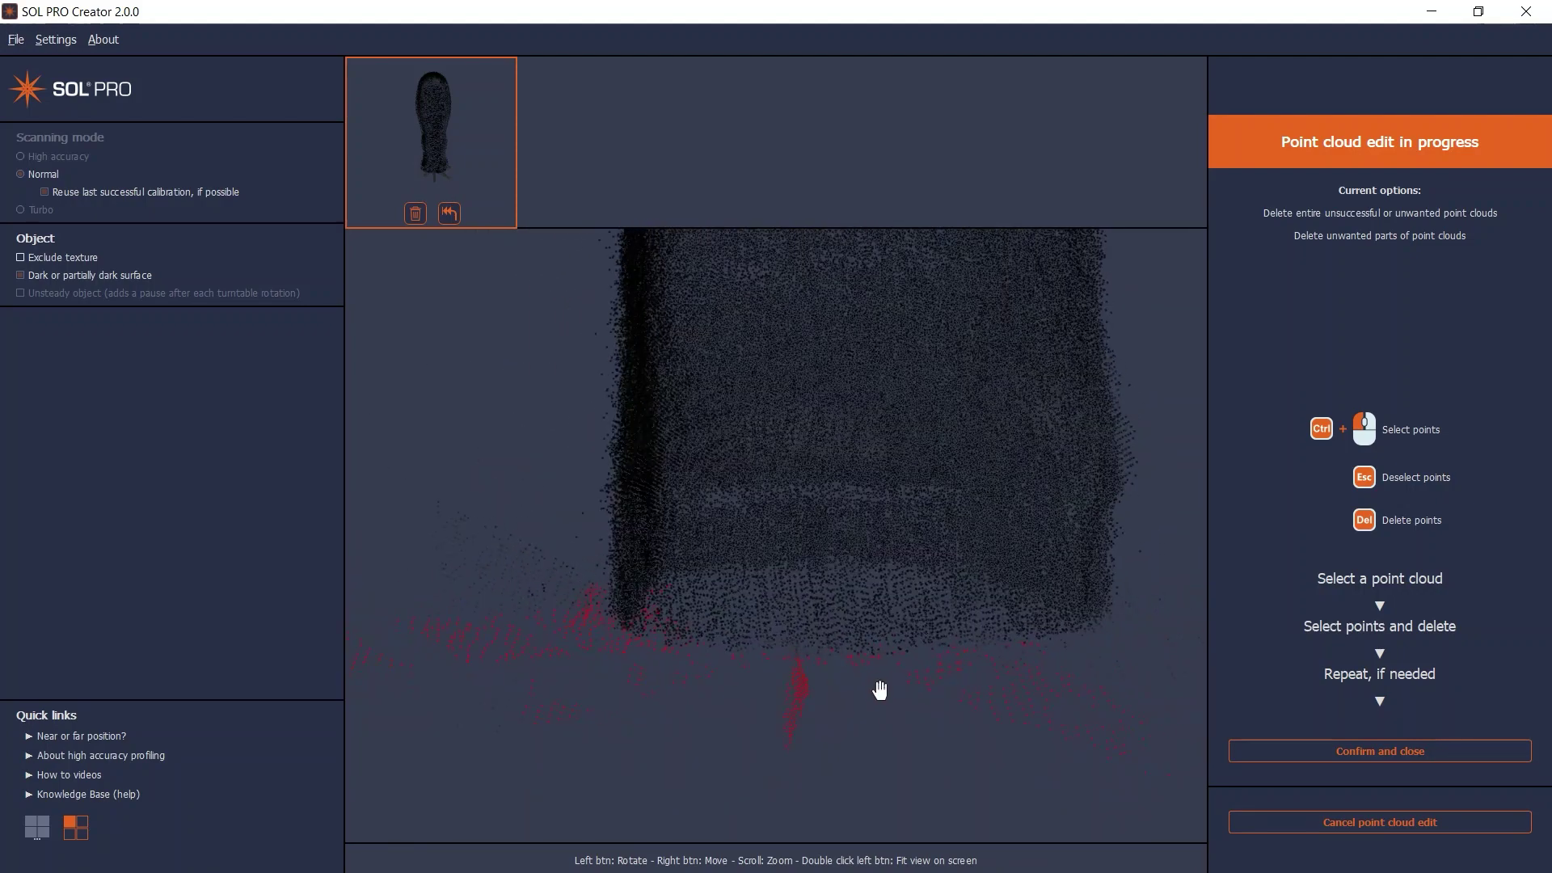
key(Delete)
click(1261, 750)
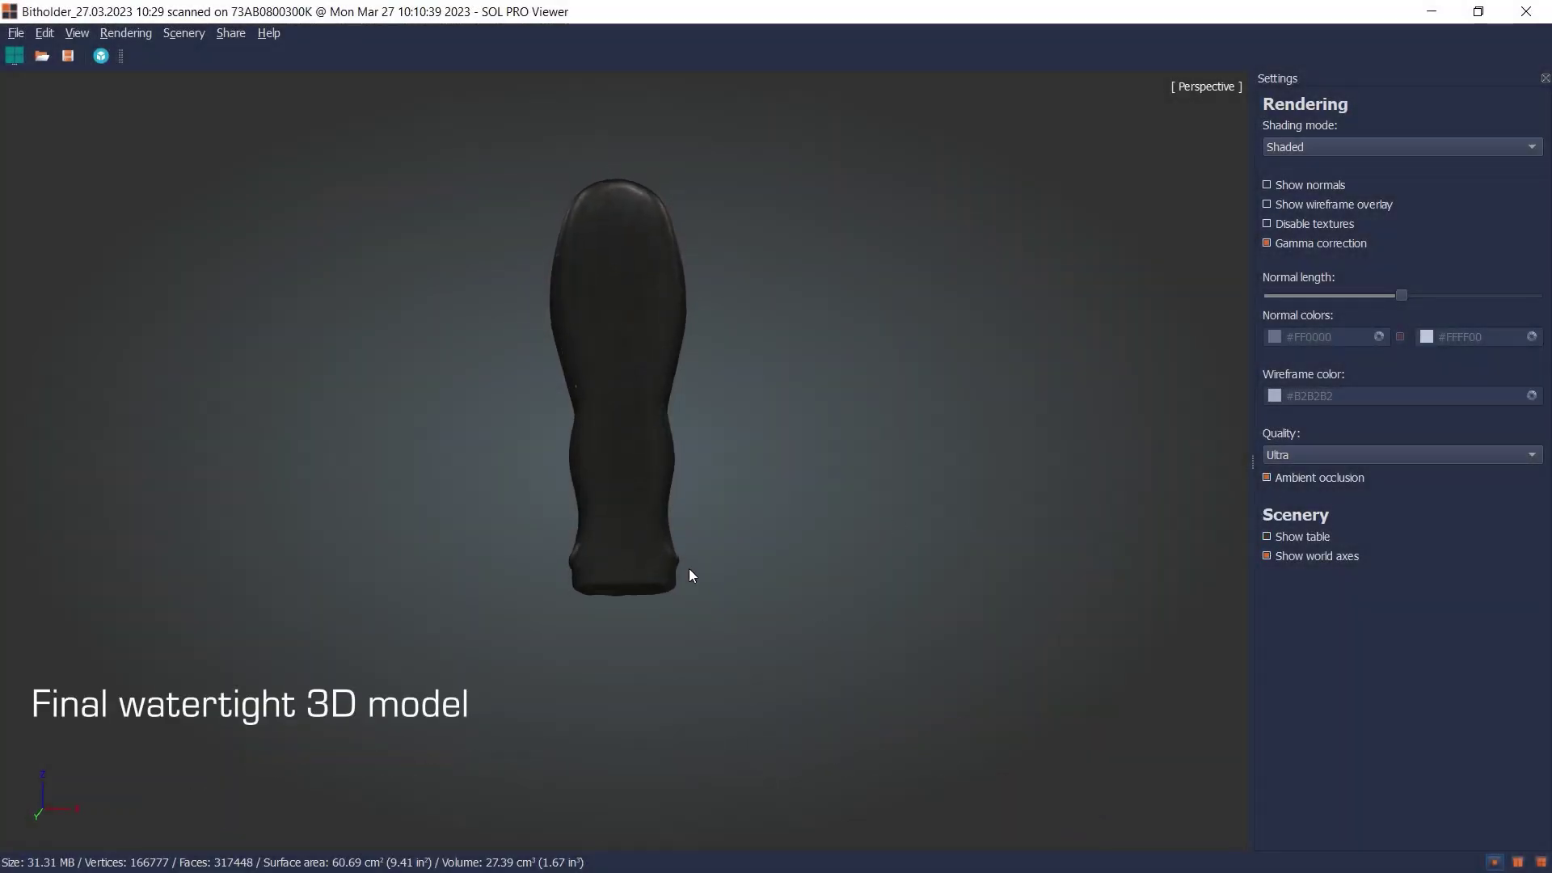
Inspect the handle model from its base in Wireframe shading, then return to Shaded
scroll(671, 565, up, 3)
mouse_move(666, 565)
mouse_down()
mouse_move(616, 443)
mouse_move(897, 616)
mouse_move(572, 537)
mouse_up()
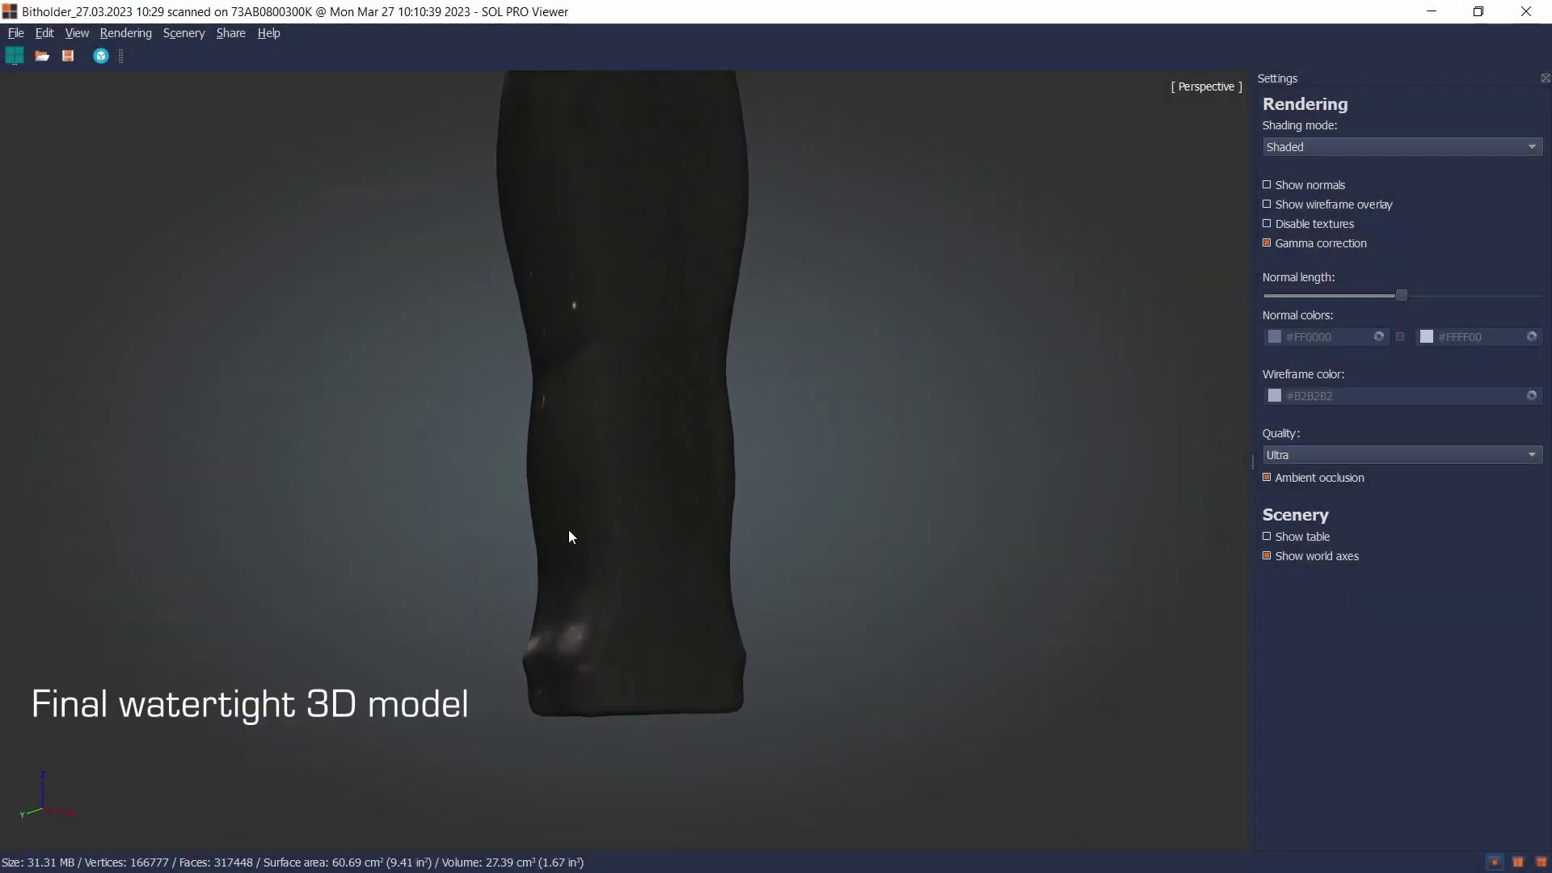
click(1306, 147)
click(1374, 203)
drag(926, 564, 953, 525)
click(1293, 146)
click(1287, 86)
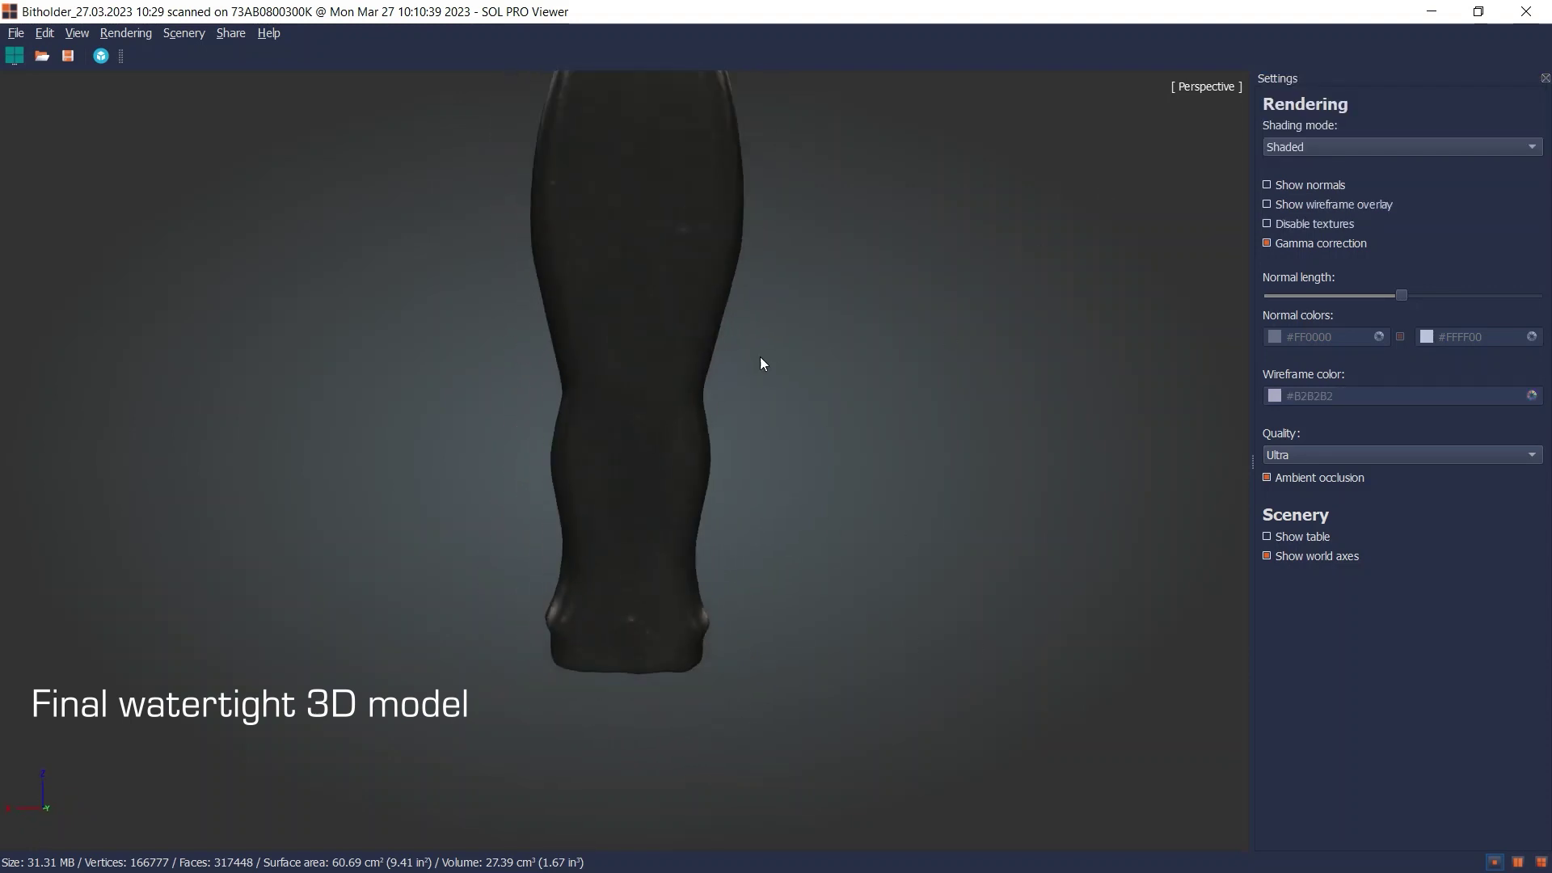